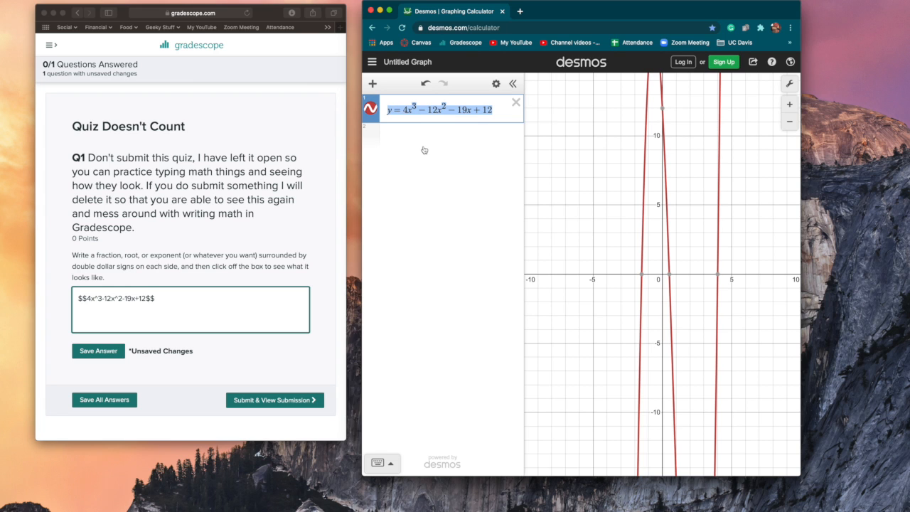
# - Render the Gradescope answer as formatted math, and re-enter y=4x^3-12x^2-19x+12 as the first Desmos expression
pyautogui.press('BackSpace')
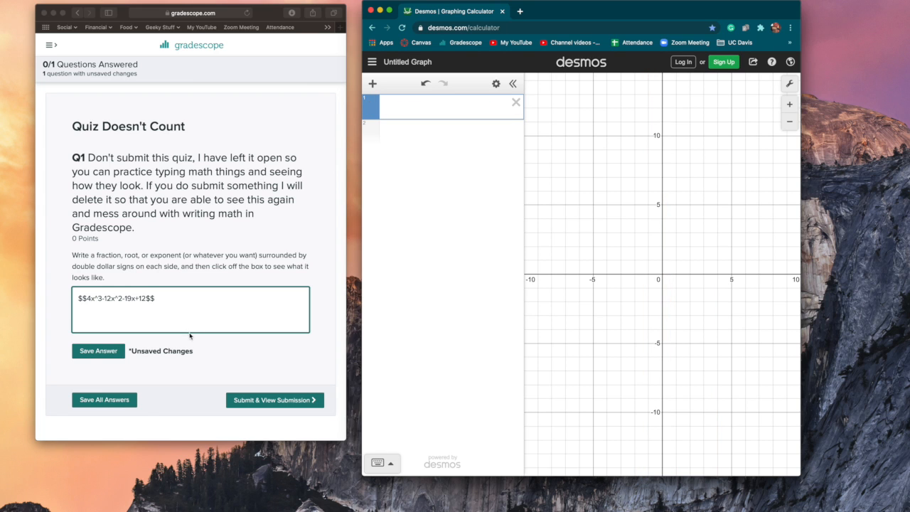
pyautogui.click(221, 349)
pyautogui.click(266, 371)
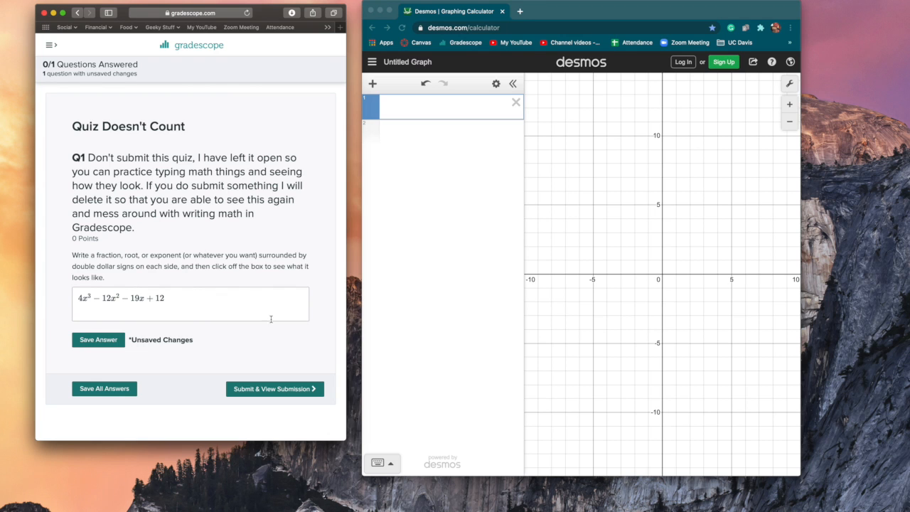
pyautogui.click(406, 113)
pyautogui.write('y=4x^3-12x^2-19x+12')
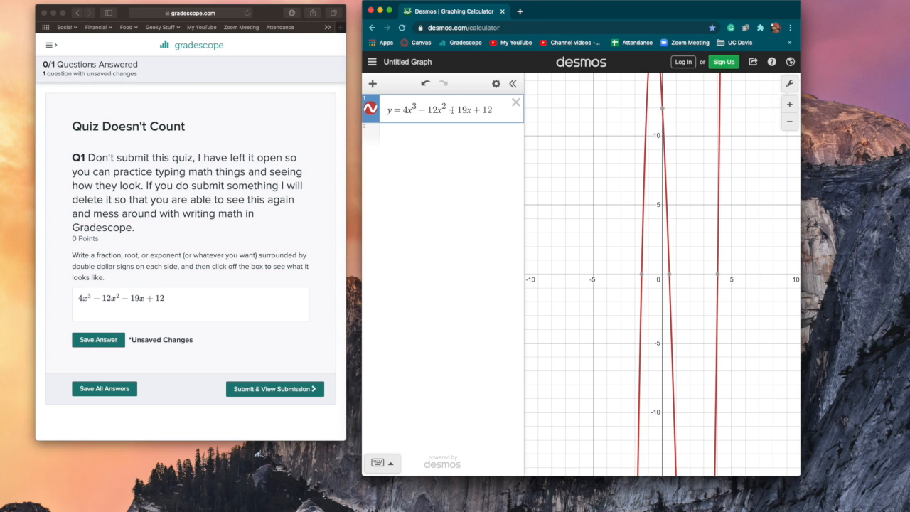
# - Show the coordinate labels of all three x-intercepts on the cubic's graph
pyautogui.click(643, 275)
pyautogui.click(669, 275)
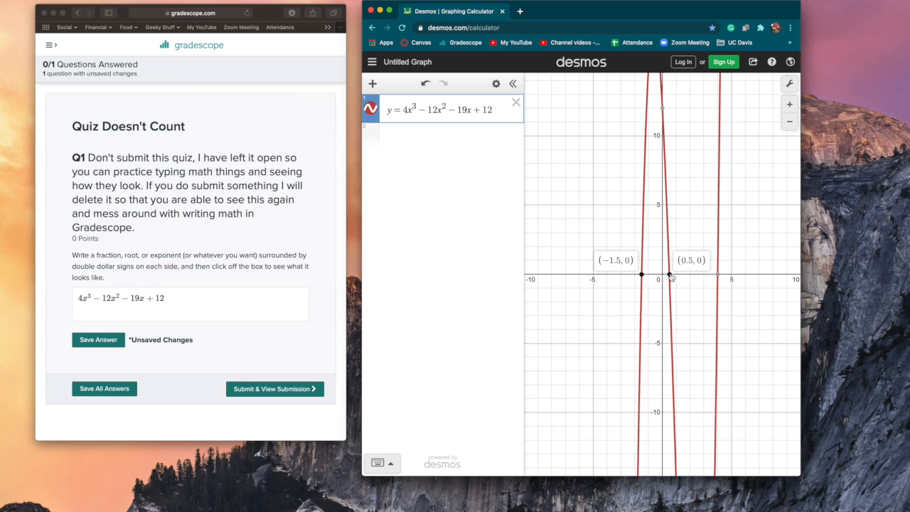
pyautogui.moveTo(720, 276)
# - Add the line $$(x+1.5)(x-0.5)(x-4)$$ below the cubic in the Gradescope answer and render it
pyautogui.click(193, 311)
pyautogui.press('Return')
pyautogui.write('$$')
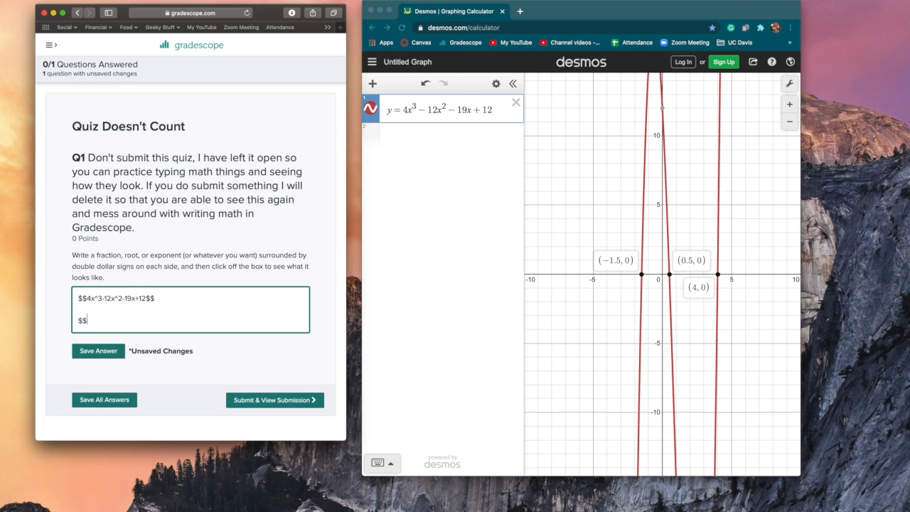
pyautogui.write('9x')
pyautogui.write('+1.5)(')
pyautogui.write('x-')
pyautogui.write('0.5)')
pyautogui.write('(')
pyautogui.write('x-4')
pyautogui.write(')$$')
pyautogui.click(89, 320)
pyautogui.press('BackSpace')
pyautogui.write('(')
pyautogui.click(227, 364)
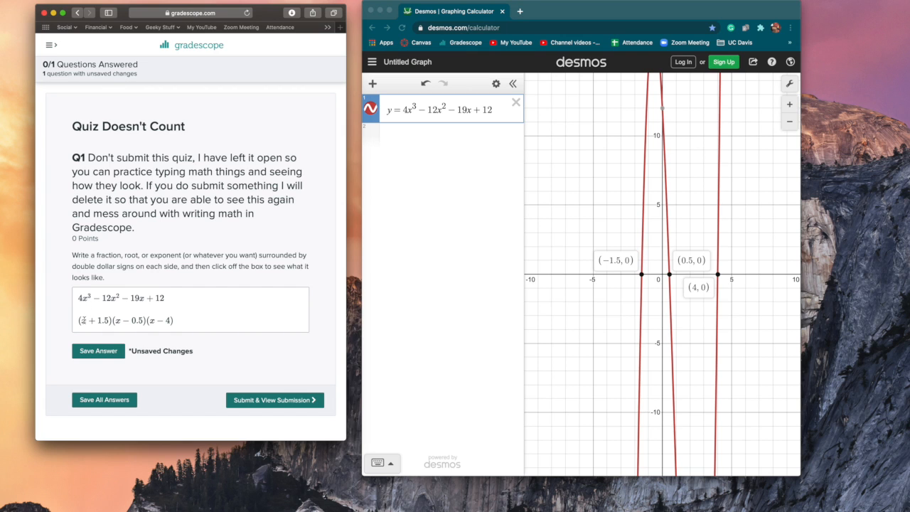
# - Insert the leading coefficient 4 before (x+1.5) in the factored line and render the answer
pyautogui.click(79, 322)
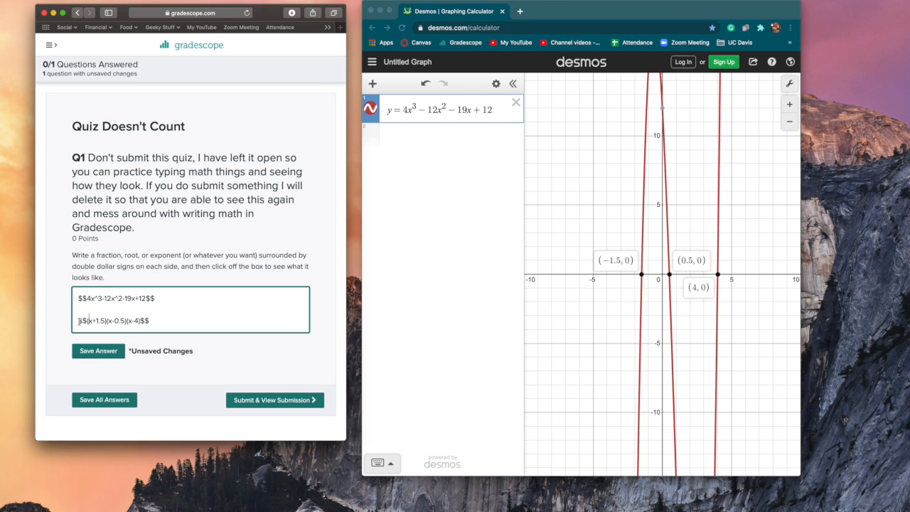
pyautogui.write('4')
pyautogui.press('BackSpace')
pyautogui.write('4')
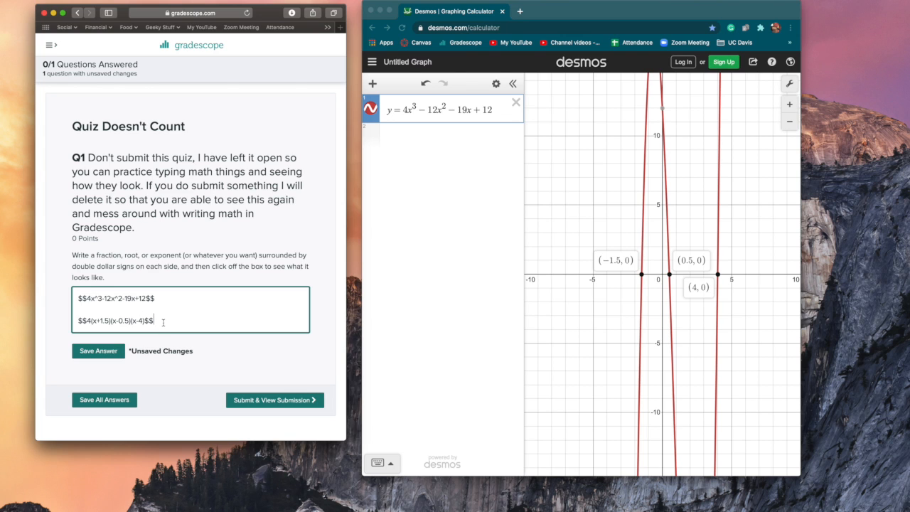
pyautogui.click(233, 347)
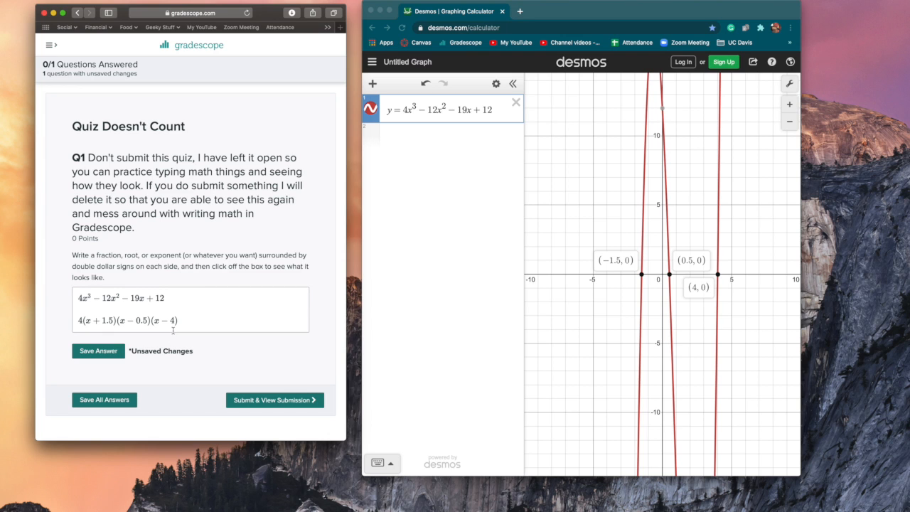
# - Duplicate the factored line onto a new line below and change the copy's leading coefficient to 2
pyautogui.click(180, 323)
pyautogui.press('Return')
pyautogui.press('Return')
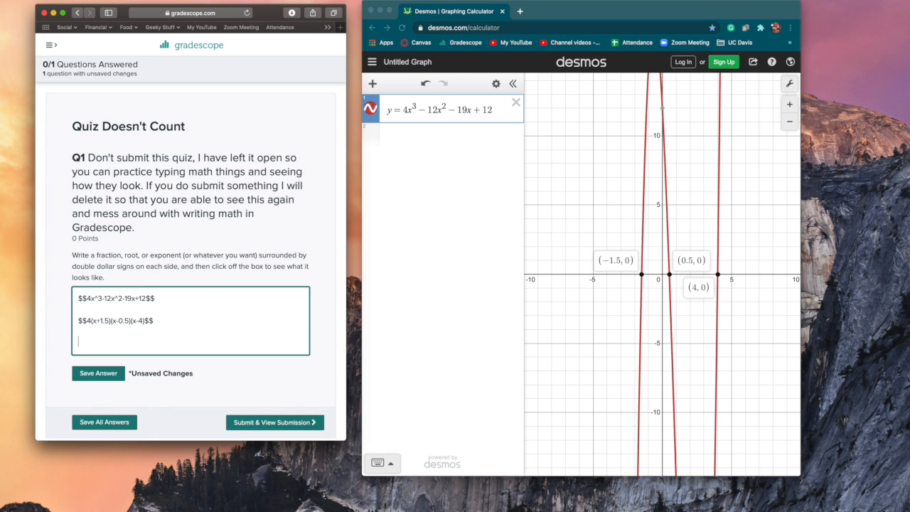
pyautogui.click(87, 321)
pyautogui.moveTo(156, 321); pyautogui.dragTo(74, 320)
pyautogui.press('super+c')
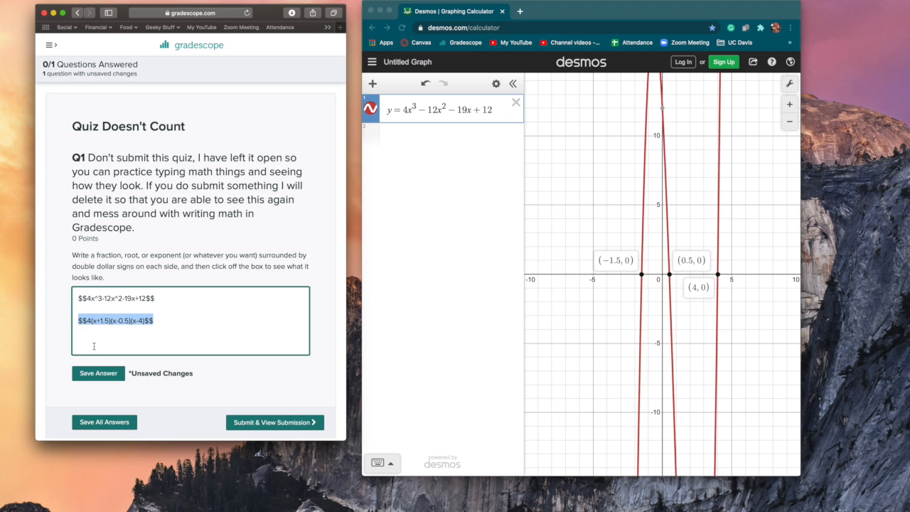
pyautogui.click(96, 343)
pyautogui.press('super+v')
pyautogui.click(91, 343)
pyautogui.press('BackSpace')
pyautogui.write('2')
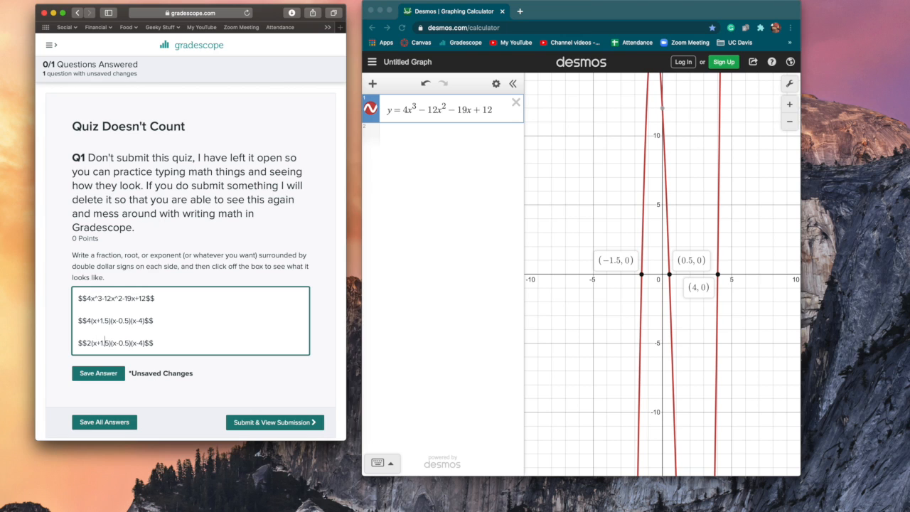
# - Insert a factor 2 before (x-0.5) in the third line, add blank space below it, and render the answer
pyautogui.click(111, 343)
pyautogui.write('2')
pyautogui.press('Return')
pyautogui.press('Return')
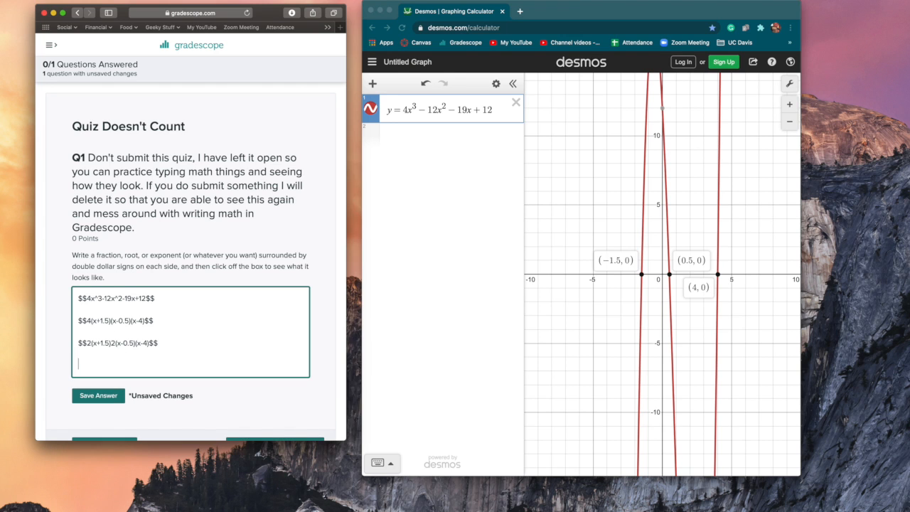
pyautogui.click(256, 405)
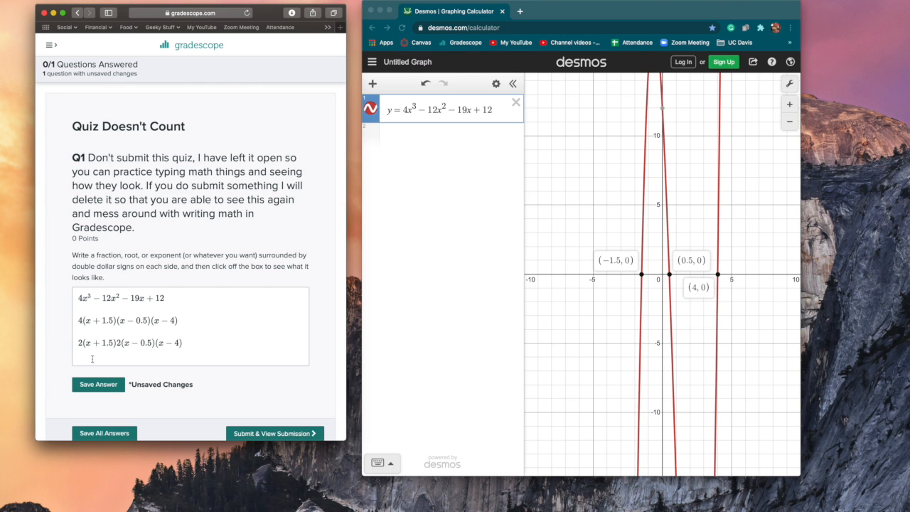
# - Start a fourth line with $$(2x+3)$$ and render the answer
pyautogui.click(233, 355)
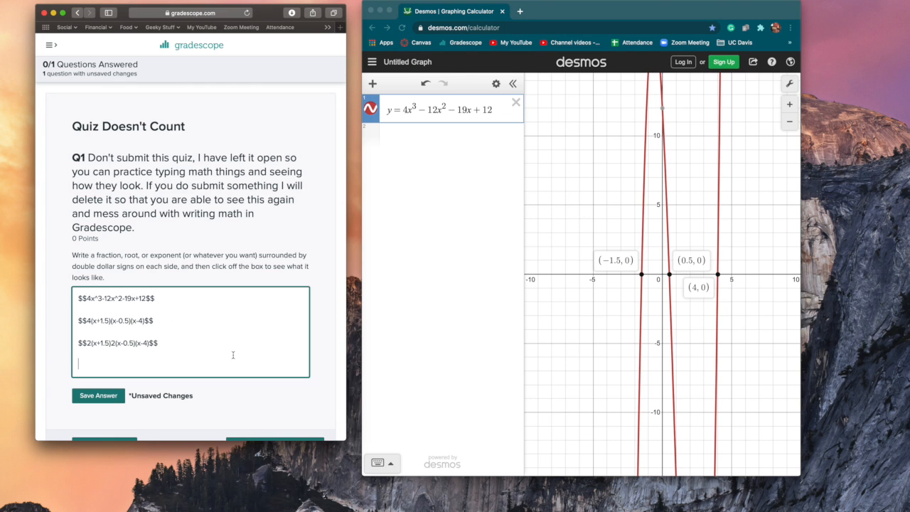
pyautogui.write('$$2')
pyautogui.press('BackSpace')
pyautogui.write('(2x+3)$$')
pyautogui.press('Return')
pyautogui.click(260, 417)
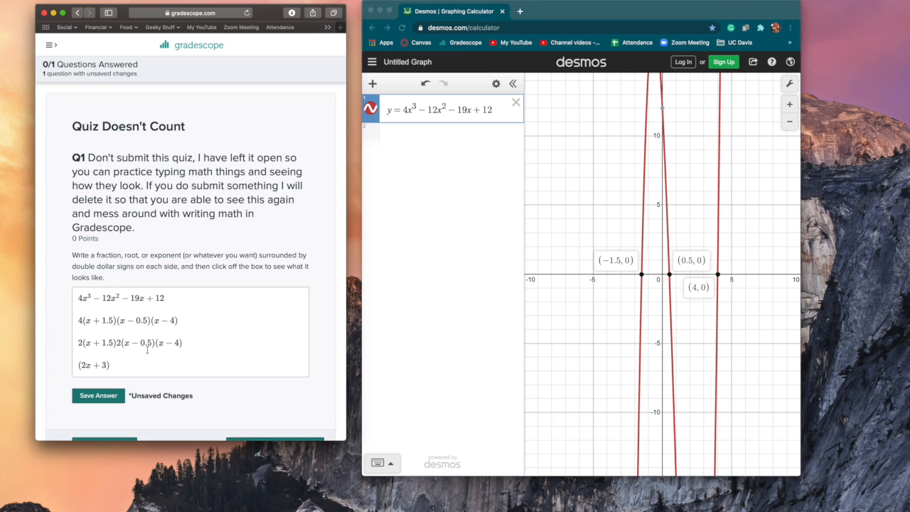
# - Append the factors (2x-1)(x-4) after (2x+3) inside the fourth line's dollar signs and render the answer
pyautogui.click(118, 364)
pyautogui.click(107, 365)
pyautogui.write('(2x-1)')
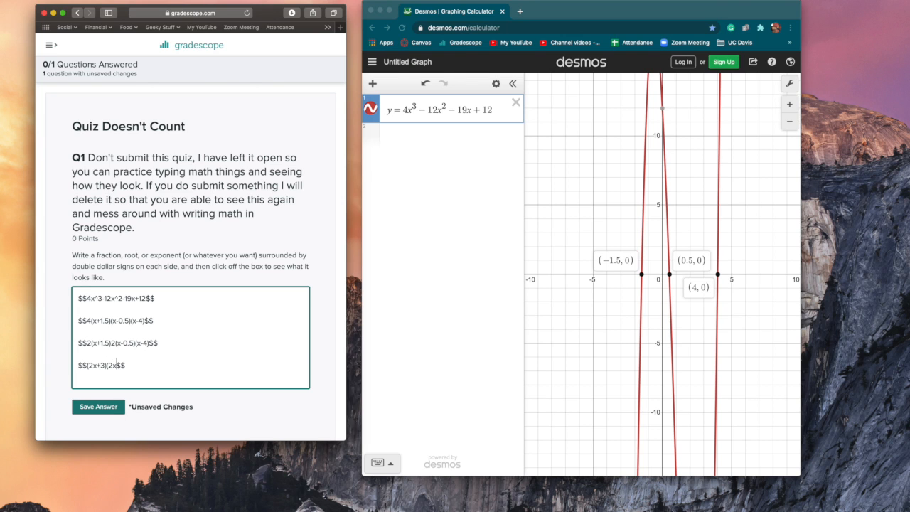
pyautogui.write('(x-4)')
pyautogui.click(227, 405)
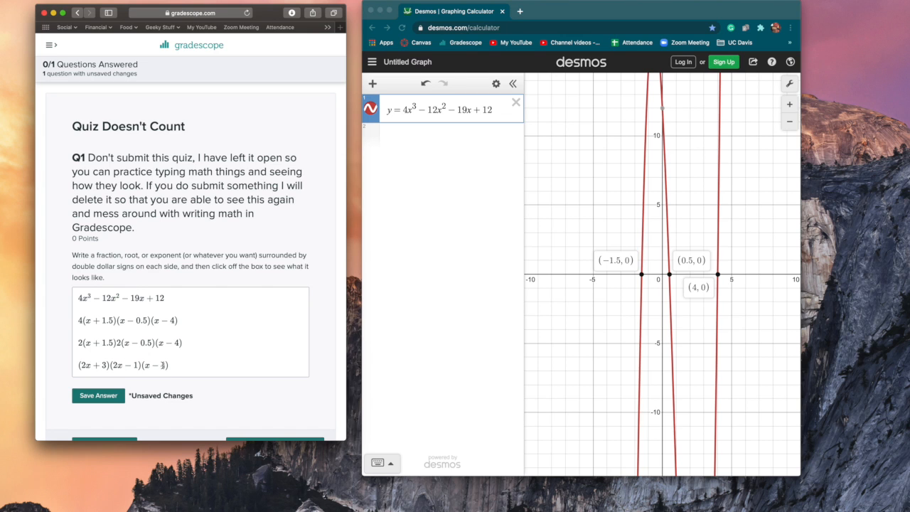
# - Add =0 inside the closing dollar signs of all four lines and render them as equations
pyautogui.click(165, 299)
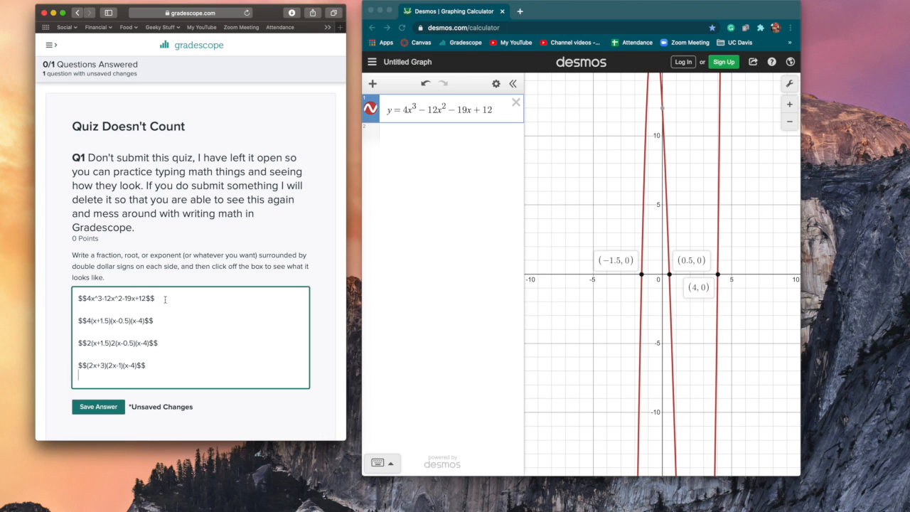
pyautogui.click(147, 300)
pyautogui.write('=0')
pyautogui.click(147, 320)
pyautogui.write('=0')
pyautogui.click(150, 342)
pyautogui.write('=0')
pyautogui.click(137, 364)
pyautogui.write('=0')
pyautogui.click(172, 369)
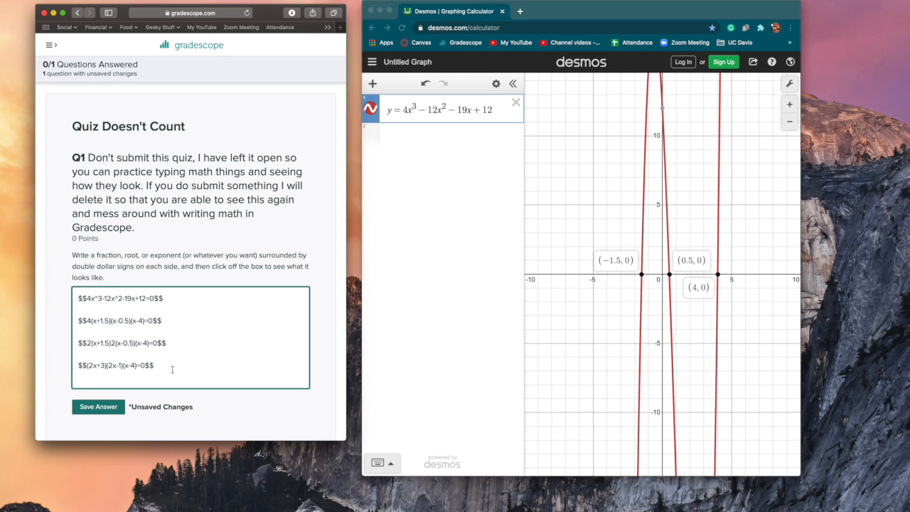
pyautogui.click(238, 425)
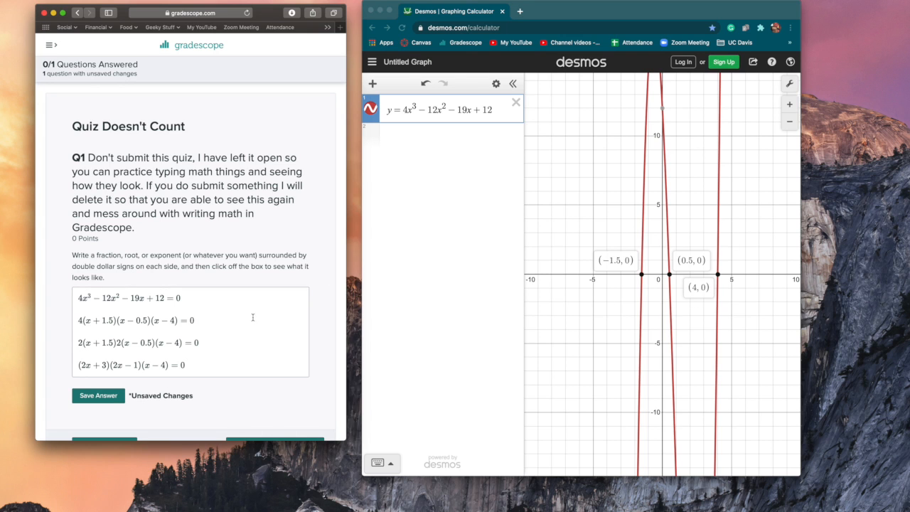
# - Add a final line giving the solutions $$x=-3/2$$, $$x=1/2$$, and $$x=4$$, and render the answer
pyautogui.click(231, 362)
pyautogui.press('Return')
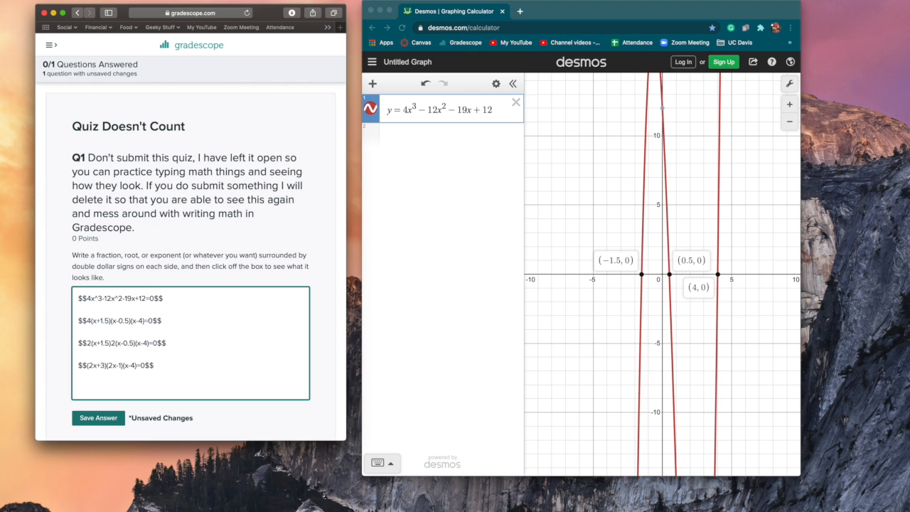
pyautogui.write('$$x=3/2$$, $$x=1/2$$, a')
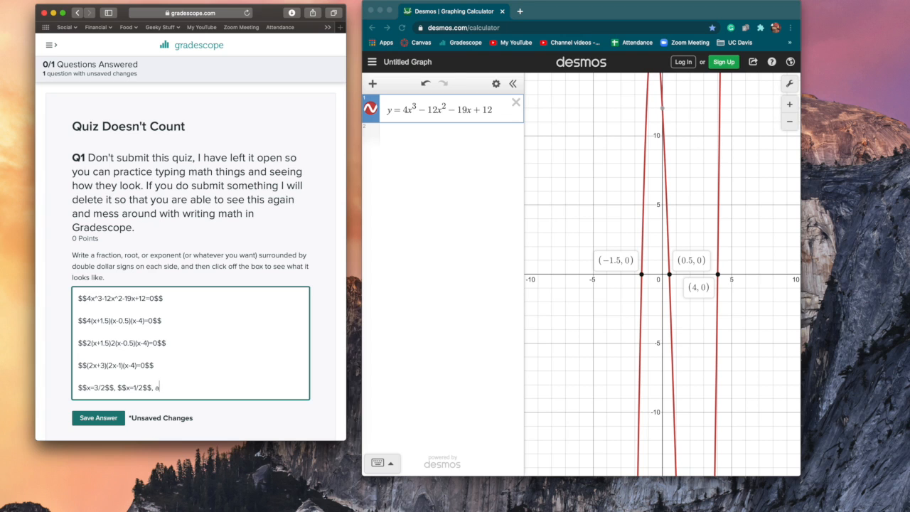
pyautogui.write('nd $$x=4$$')
pyautogui.click(268, 417)
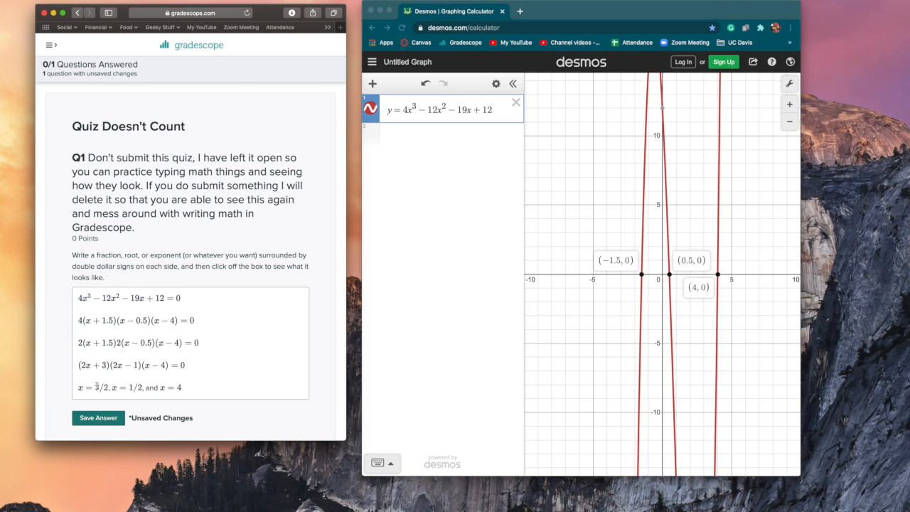
pyautogui.click(96, 387)
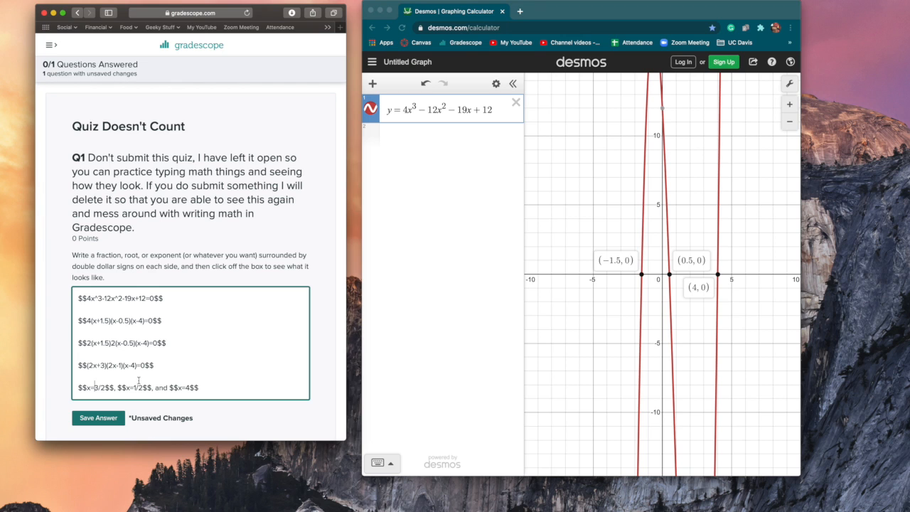
pyautogui.click(214, 406)
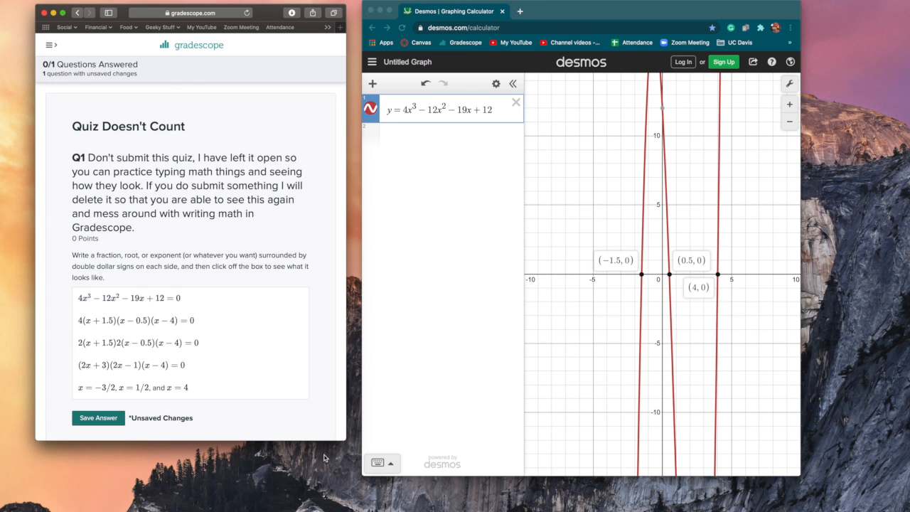